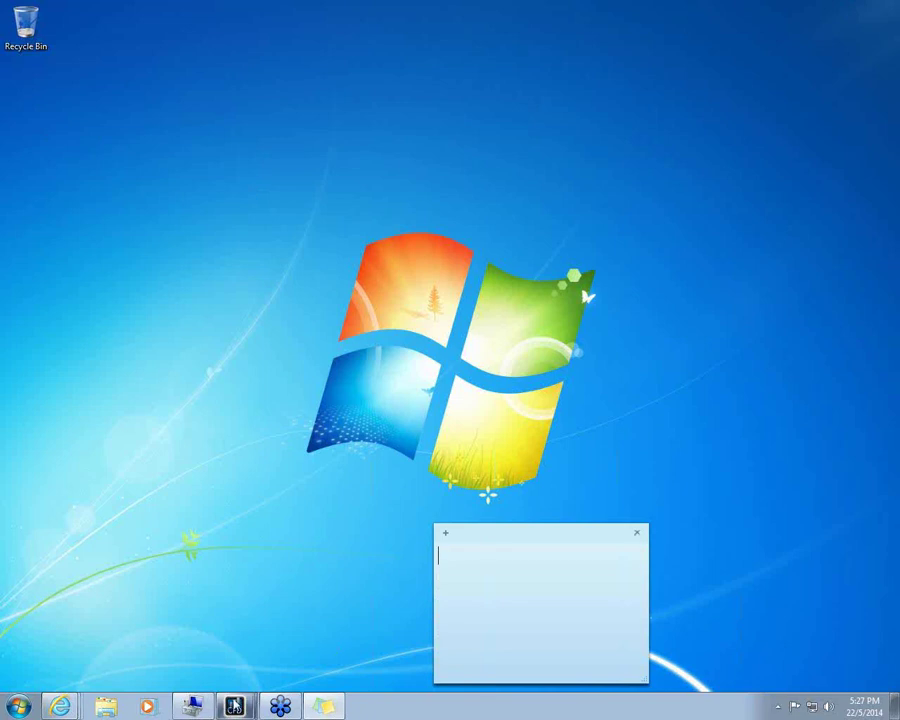
Close both open CFDTrader 2 workspace windows, dismissing the save dialog for Workspace2.
mouse_move(241, 710)
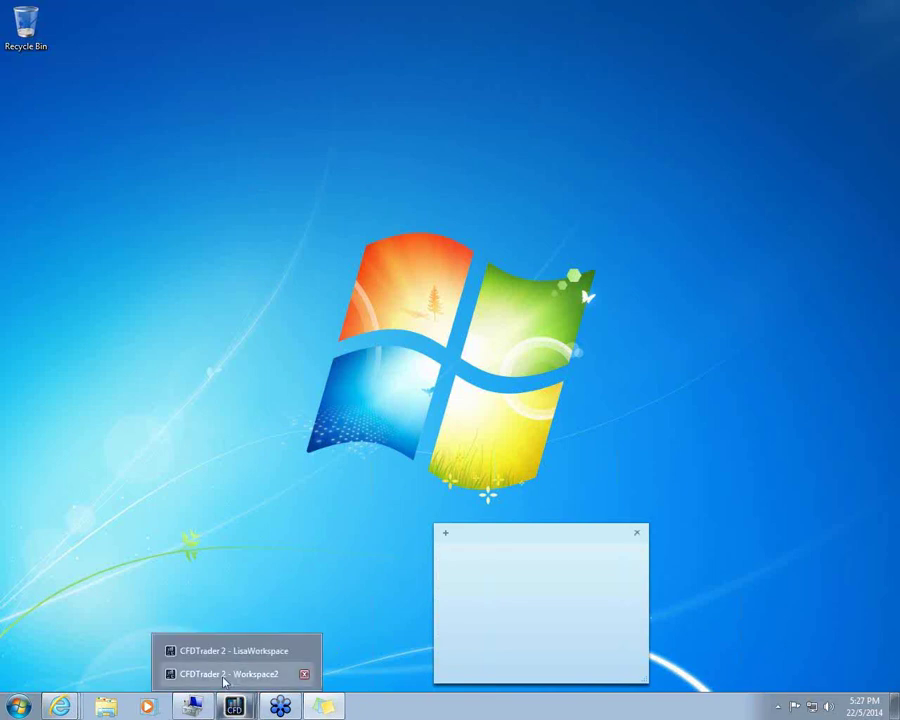
click(226, 677)
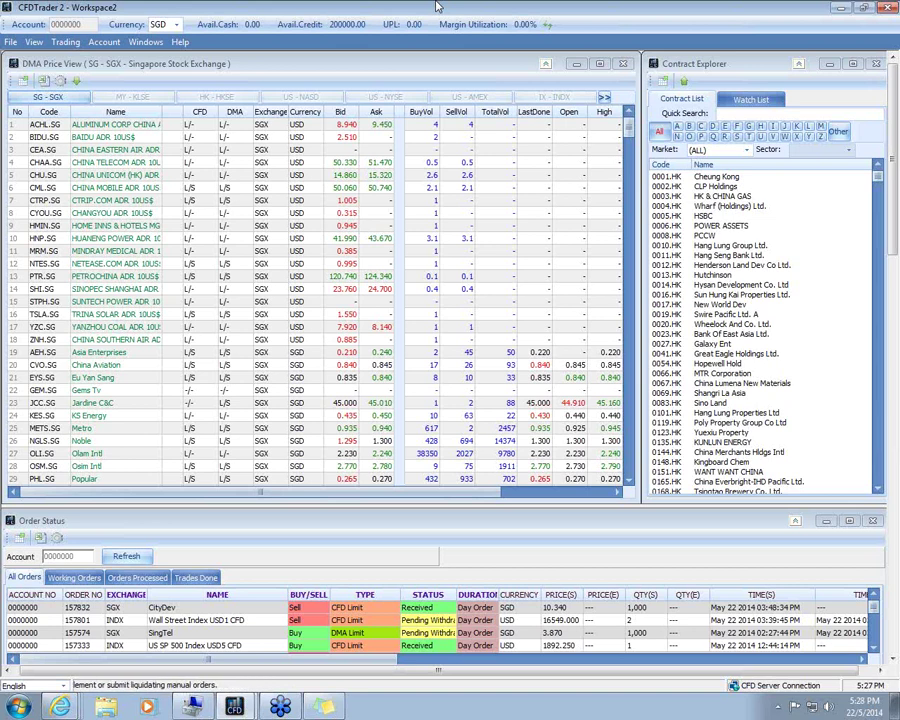
click(884, 12)
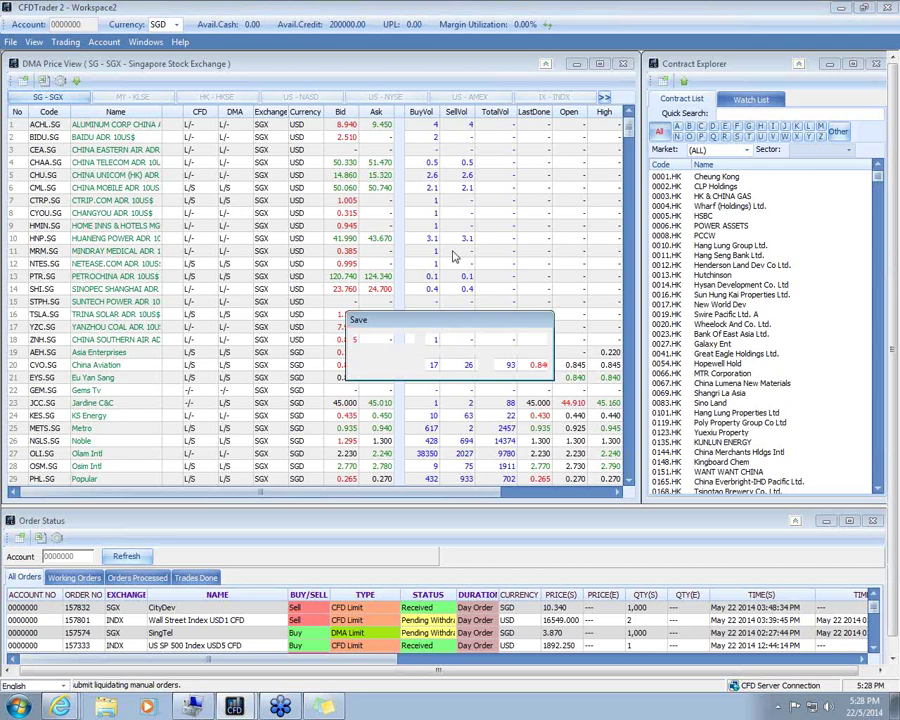
click(460, 365)
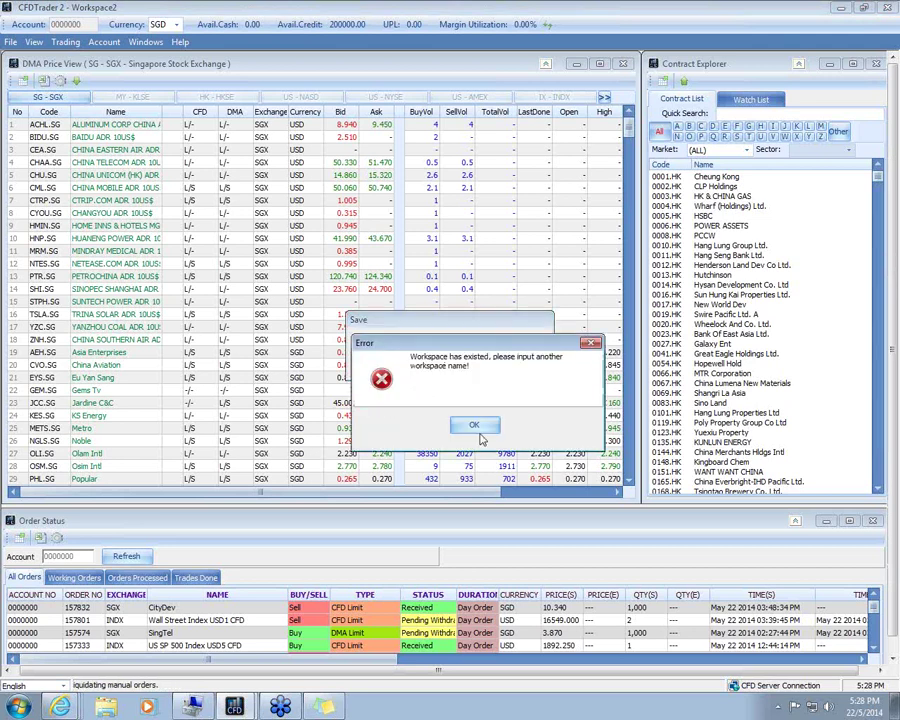
click(460, 423)
click(521, 364)
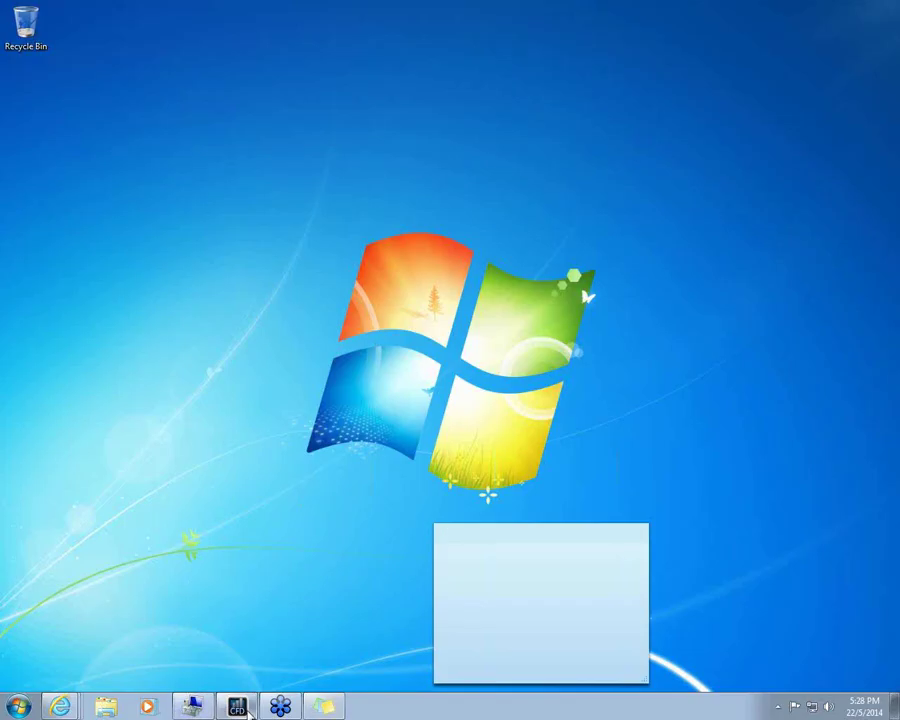
click(238, 707)
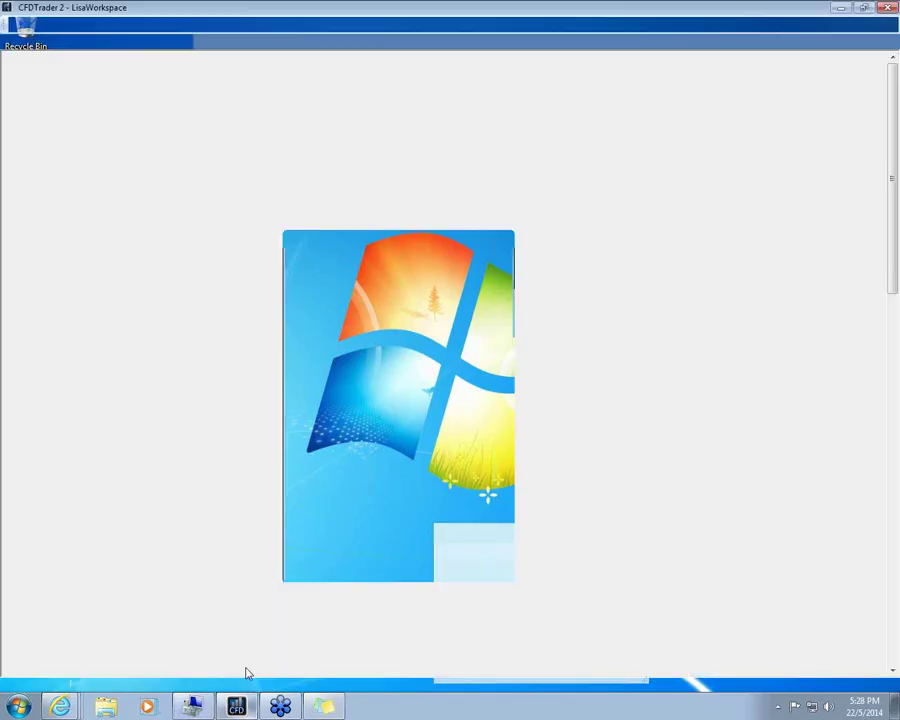
click(885, 11)
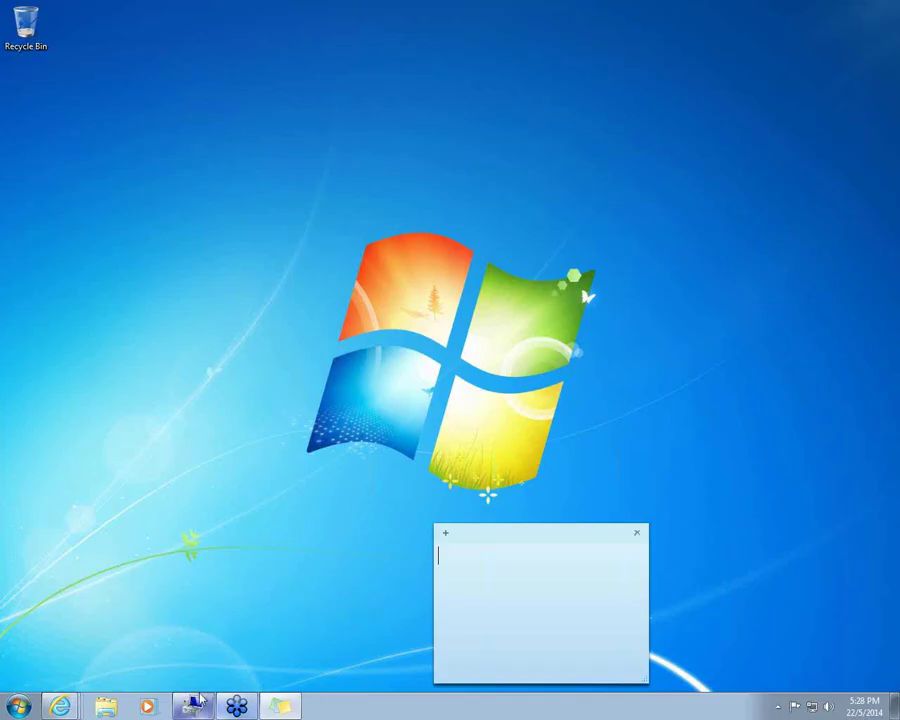
Search the computer for "phill" and try to launch phillip-cfdtrader-installer.
click(8, 709)
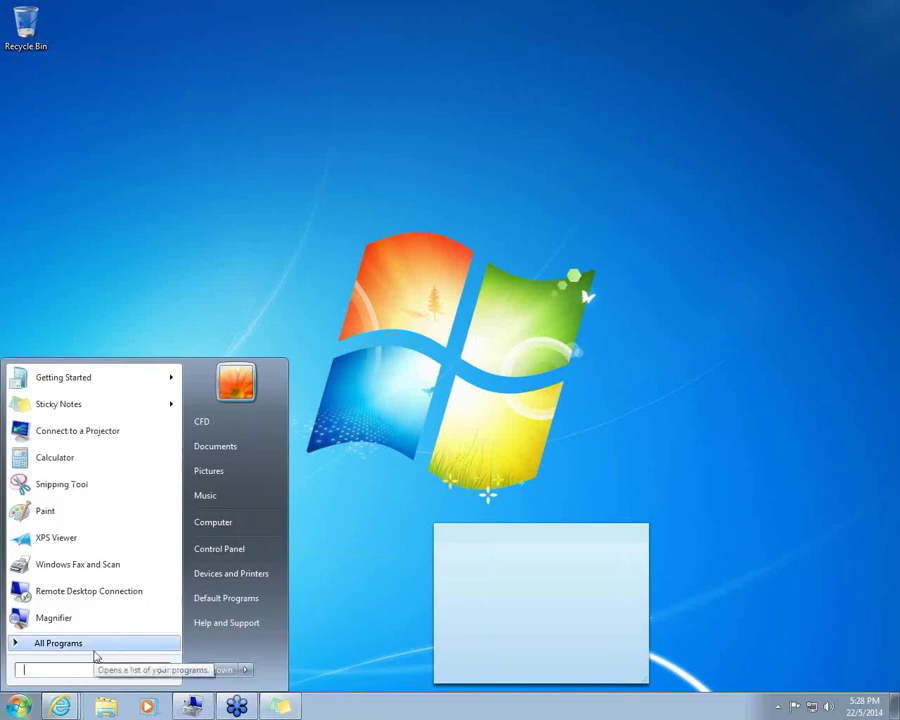
text(phill)
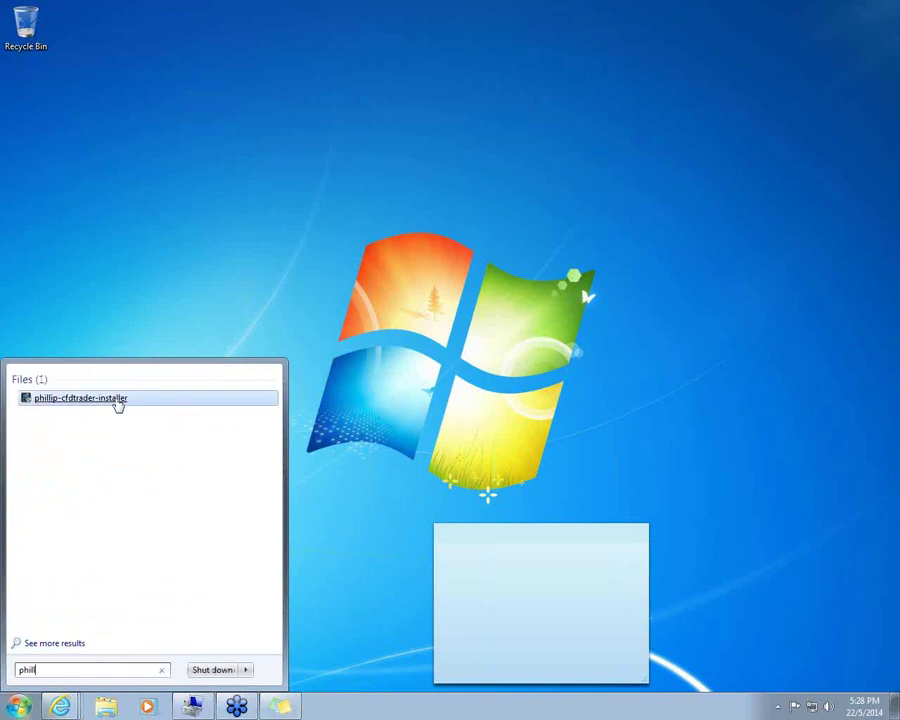
click(93, 401)
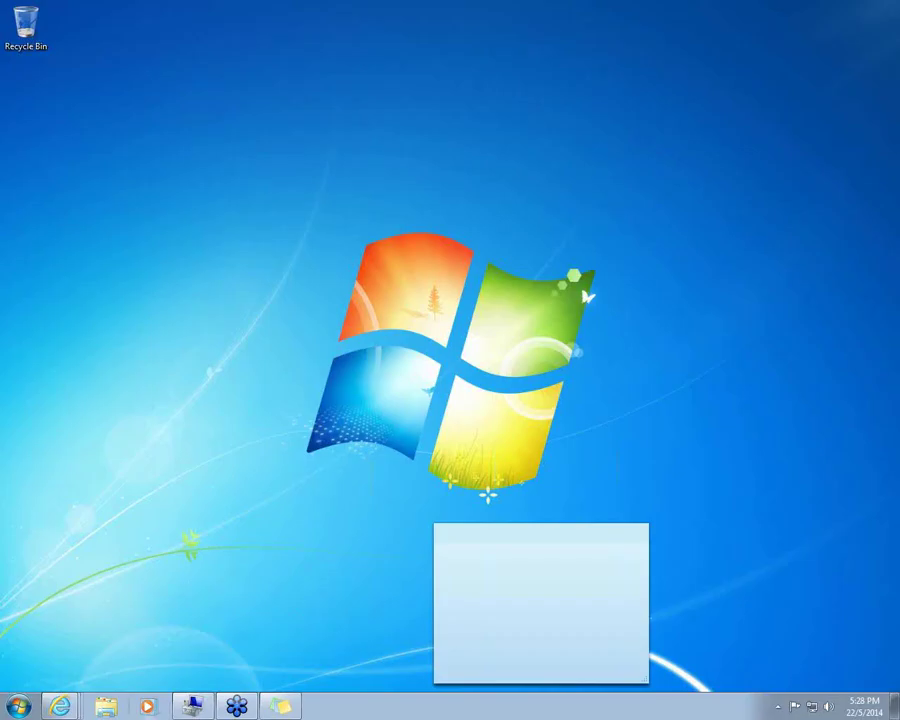
Look through the full list of installed programs for the Phillip CFD trading application.
click(18, 706)
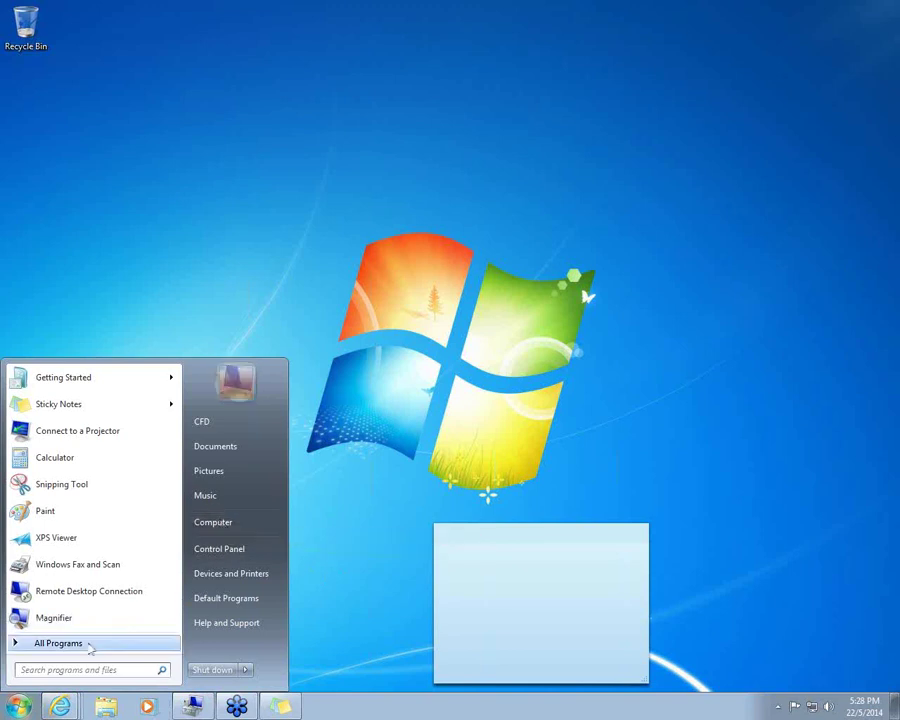
click(90, 643)
scroll(90, 540, down, 1)
scroll(91, 558, down, 1)
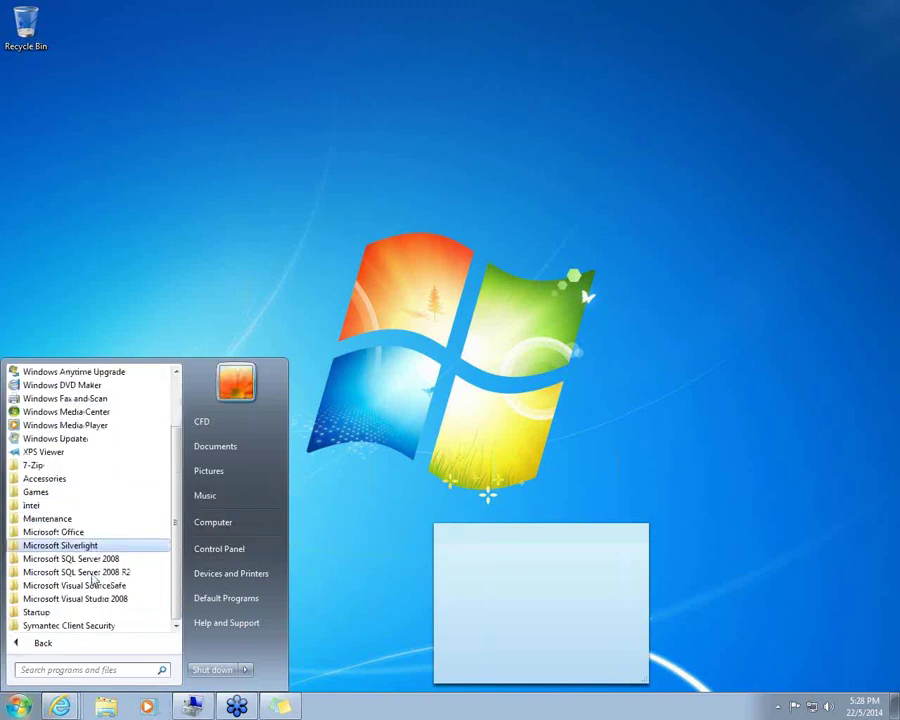
scroll(60, 500, up, 2)
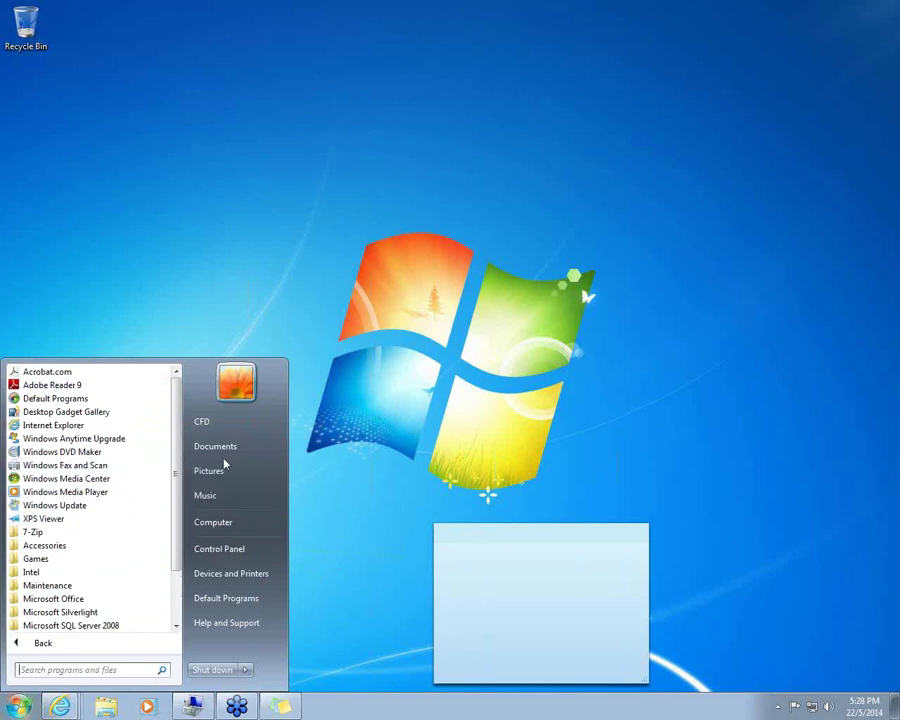
Browse the computer to the Program Files folder on Local Disk (C:) and look through its subfolders.
click(243, 522)
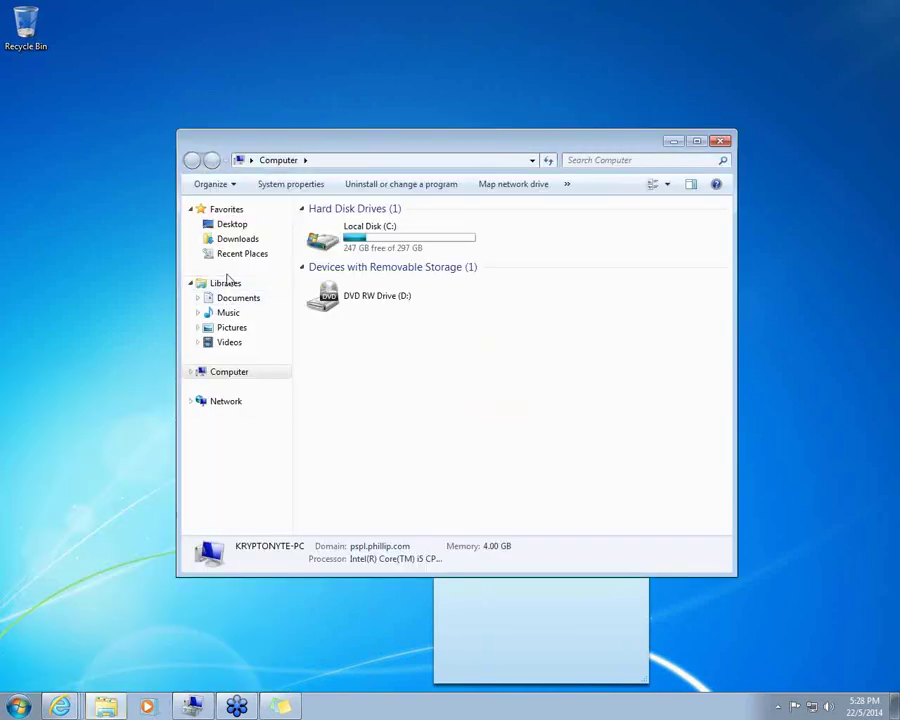
click(232, 374)
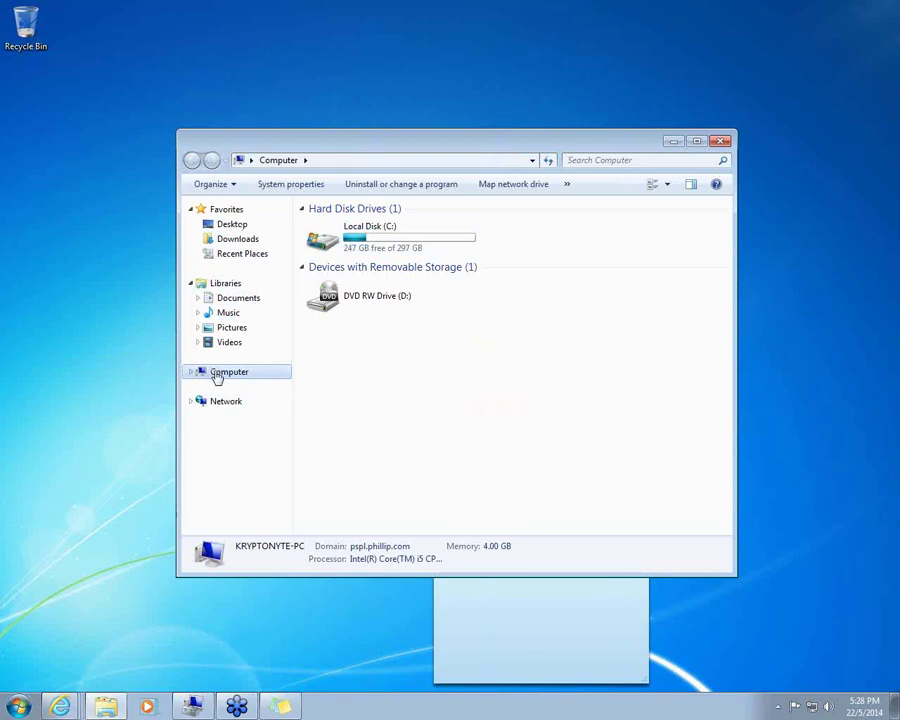
double_click(352, 233)
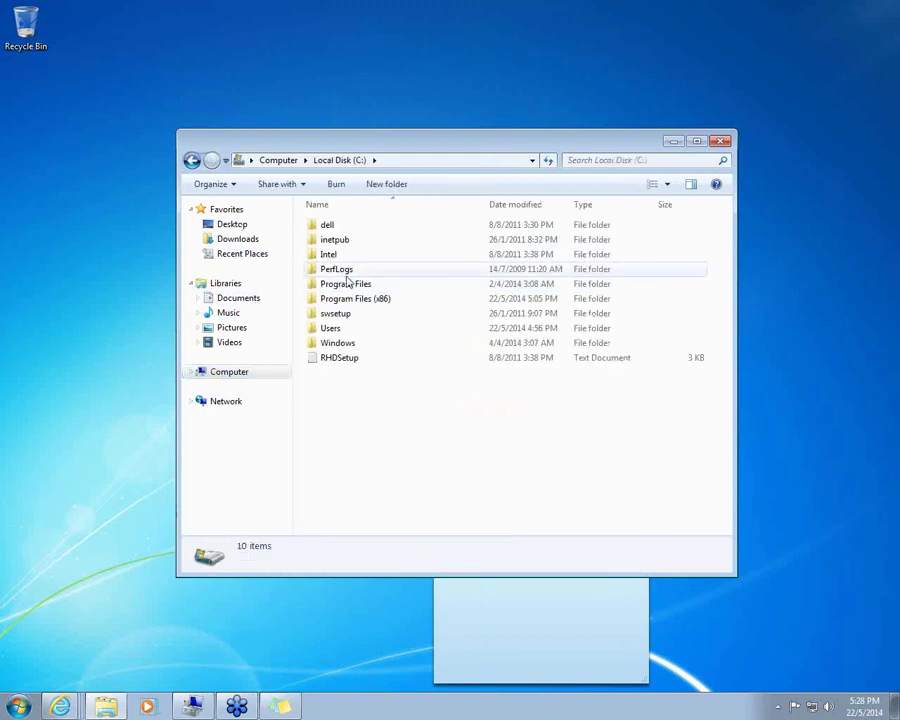
double_click(347, 290)
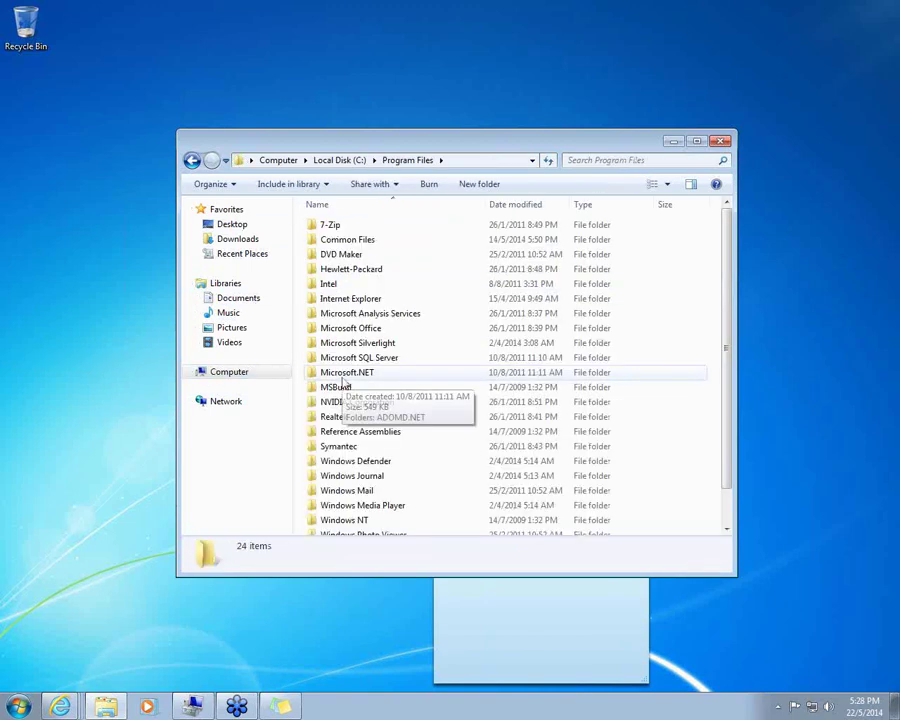
scroll(365, 420, down, 1)
scroll(365, 420, up, 1)
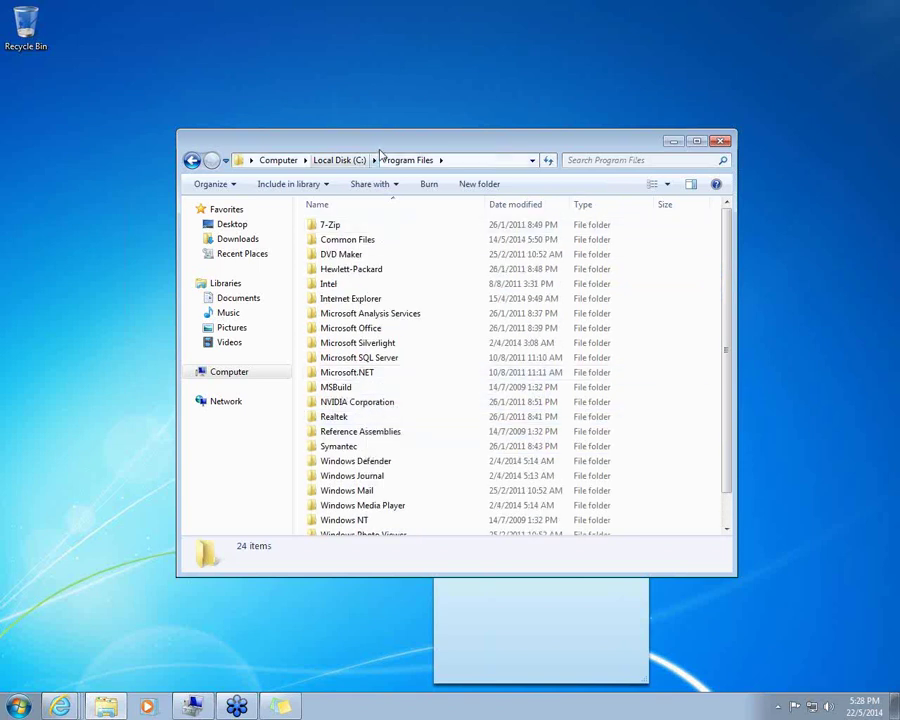
Move the folder window aside, check the Program Files folders again and search them for "phillip".
drag(378, 153, 230, 215)
scroll(266, 521, down, 1)
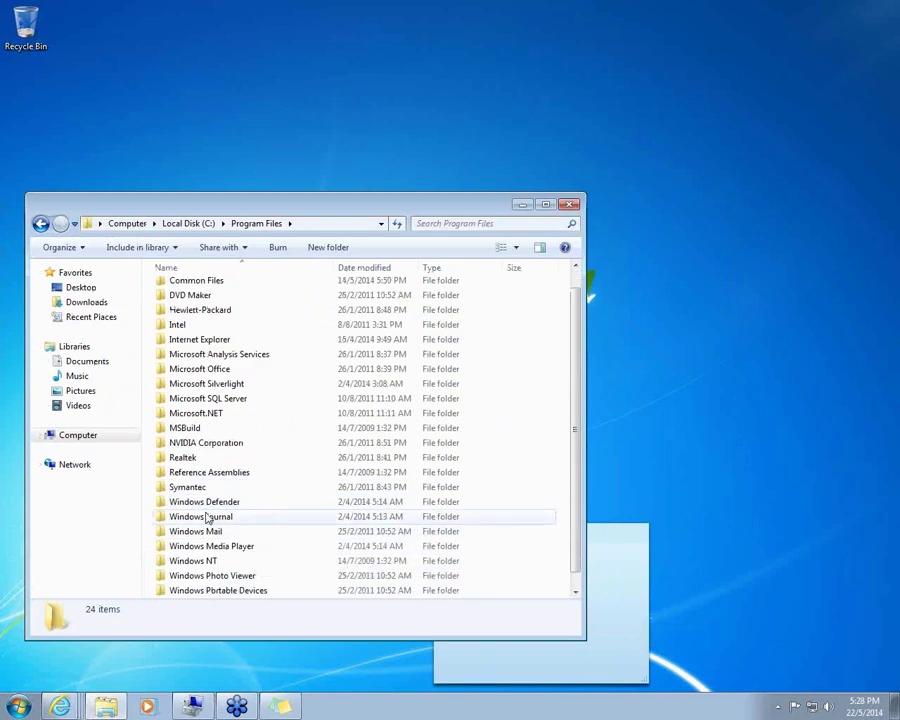
scroll(231, 475, down, 1)
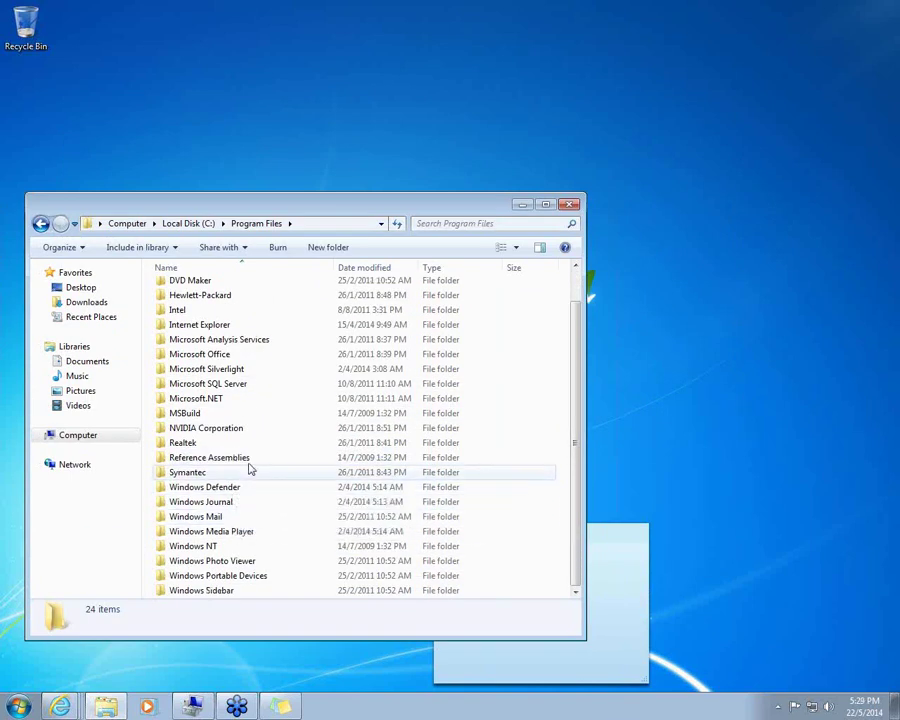
scroll(240, 440, up, 1)
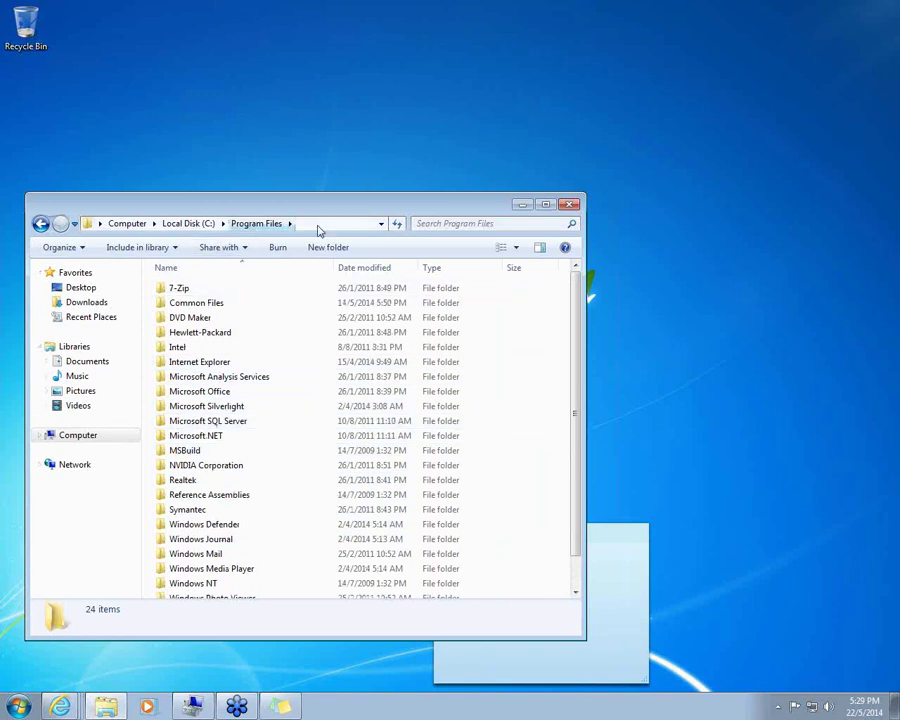
click(517, 224)
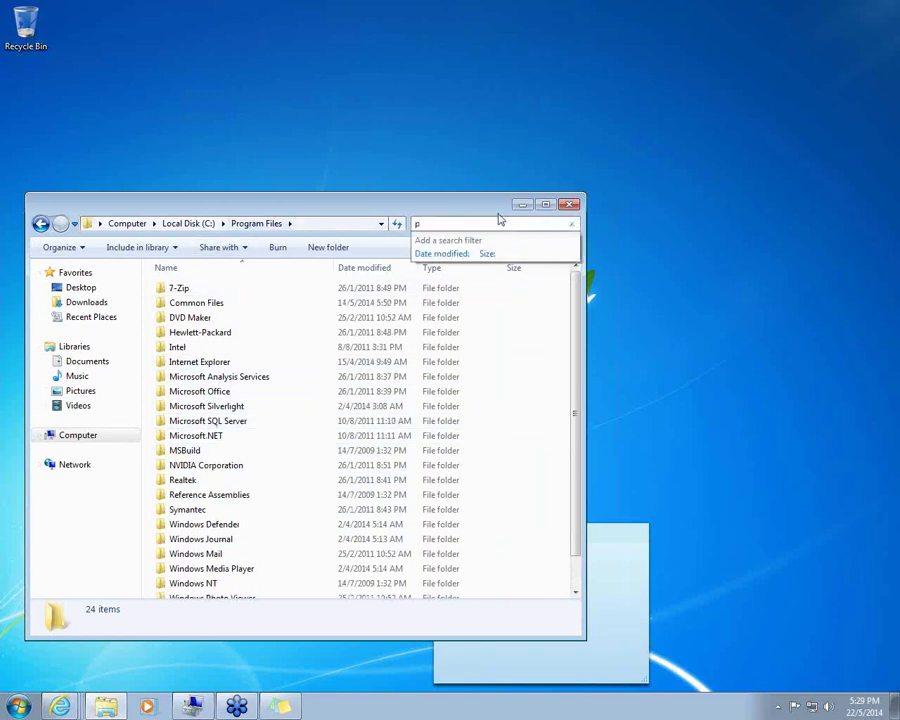
text(phillip)
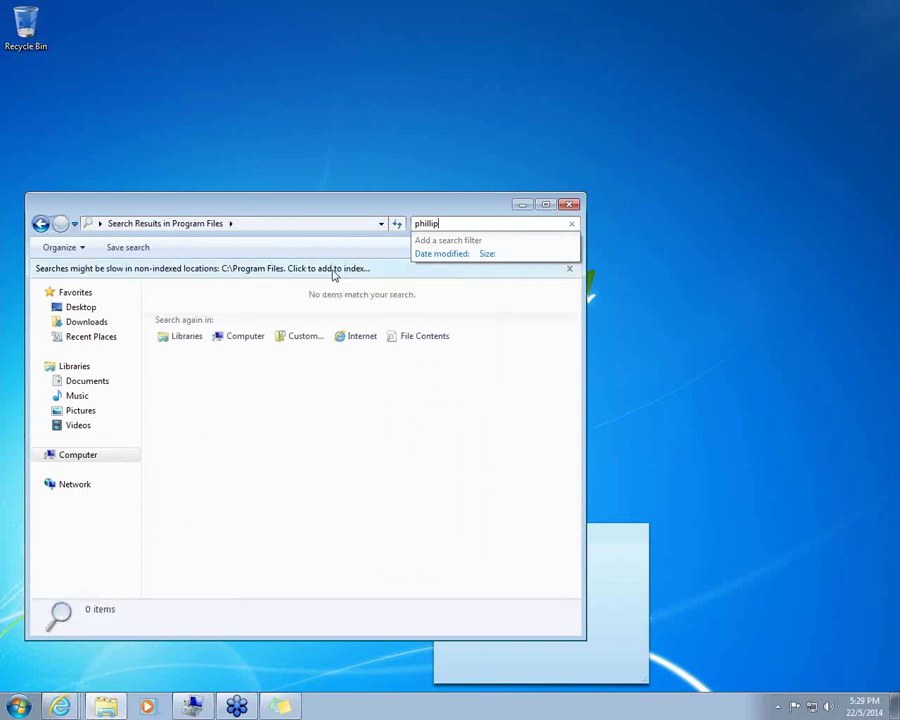
Look for the trading application in the Desktop and CFD user folders, return to Computer and collapse the Hard Disk Drives group.
click(76, 455)
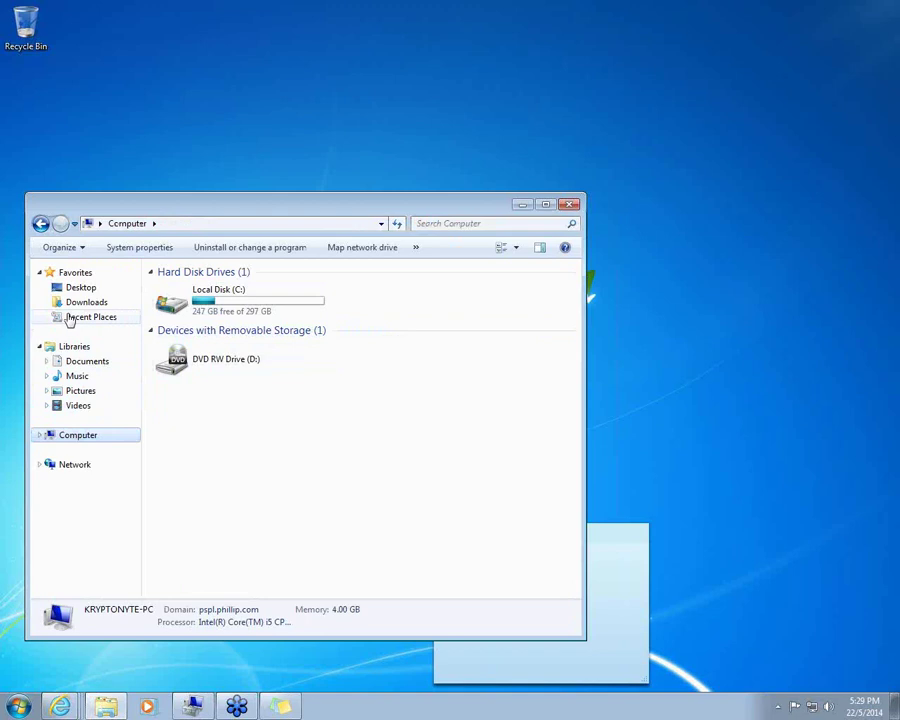
click(72, 287)
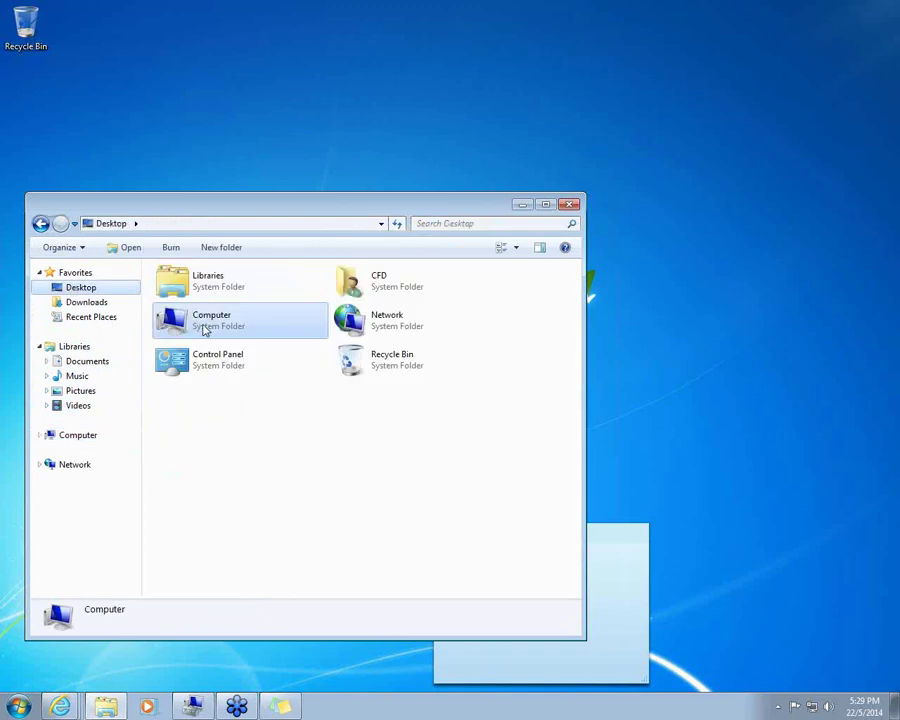
double_click(400, 286)
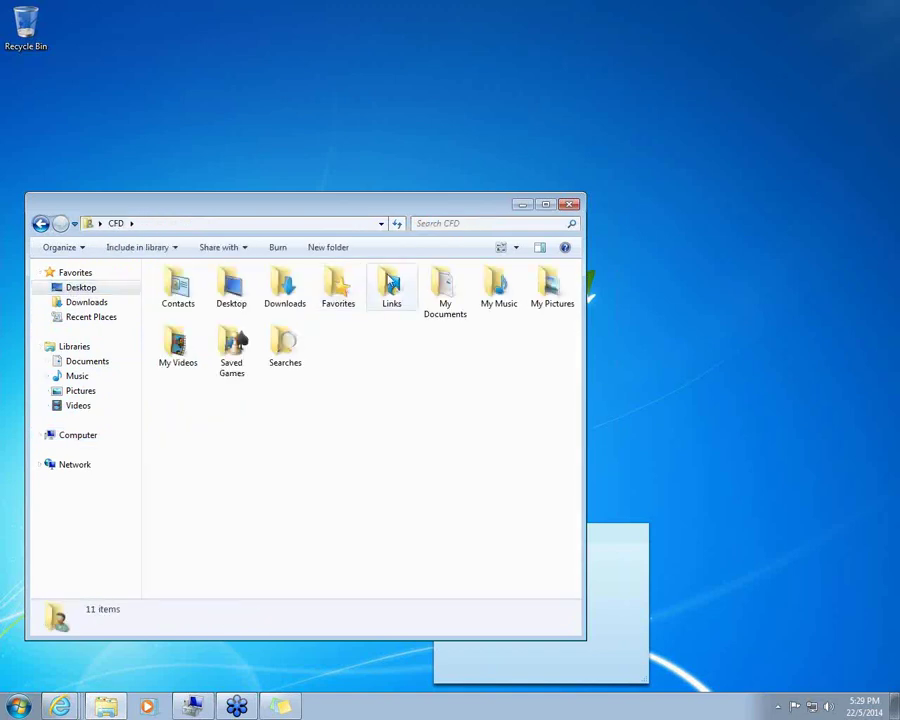
click(40, 223)
double_click(233, 322)
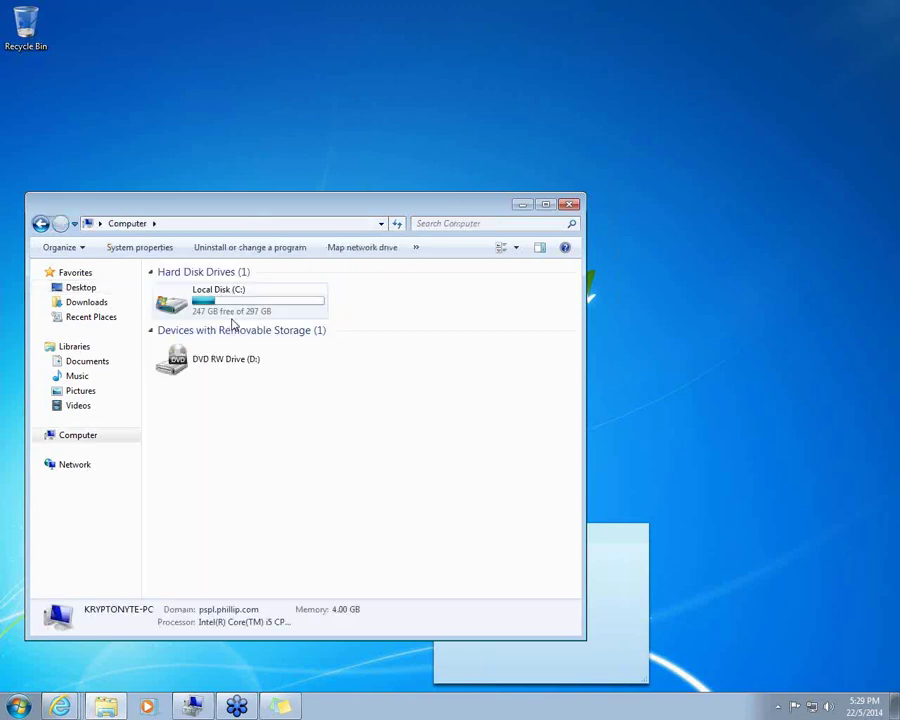
double_click(236, 271)
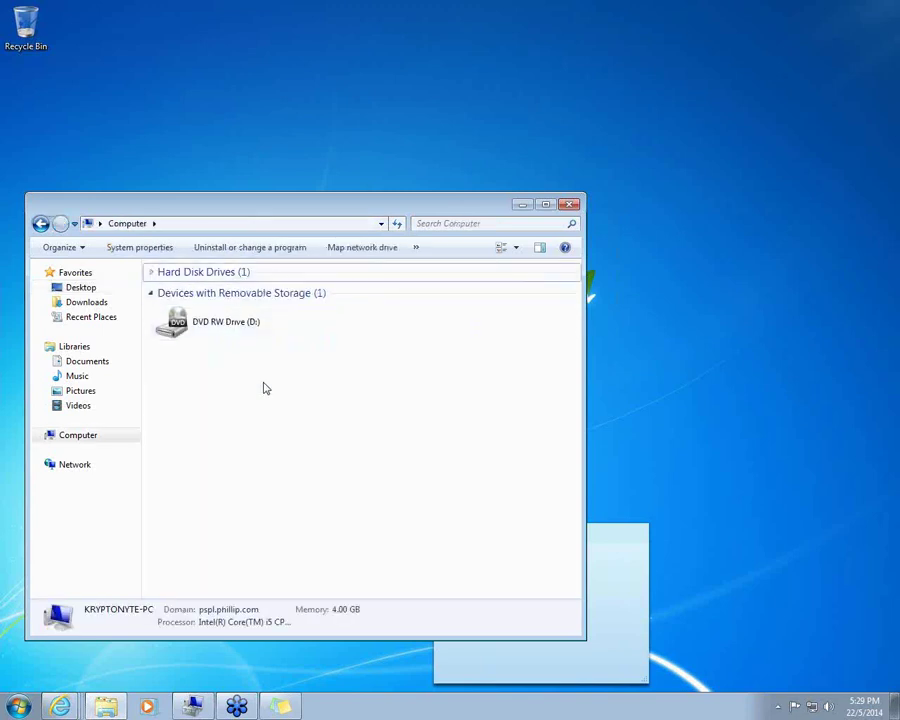
Check the complete installed programs list again for the trading application.
click(18, 705)
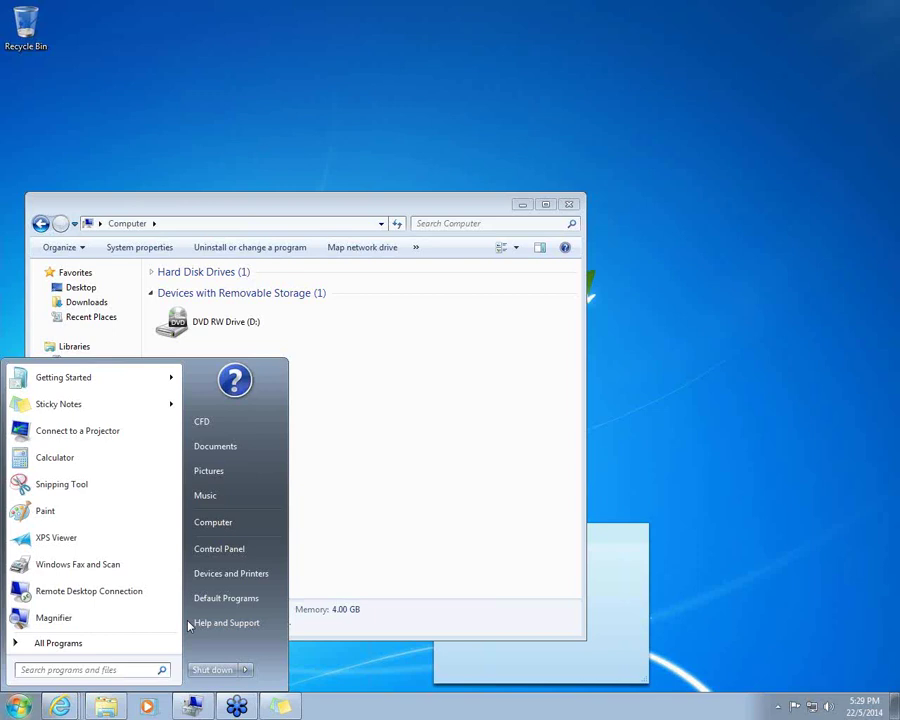
click(53, 643)
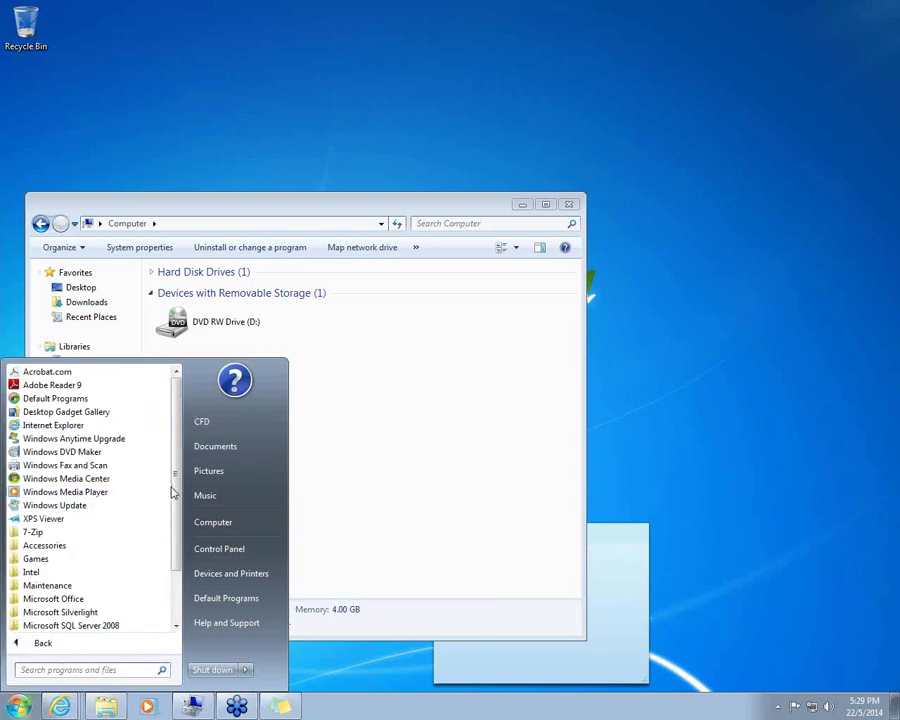
scroll(172, 492, down, 3)
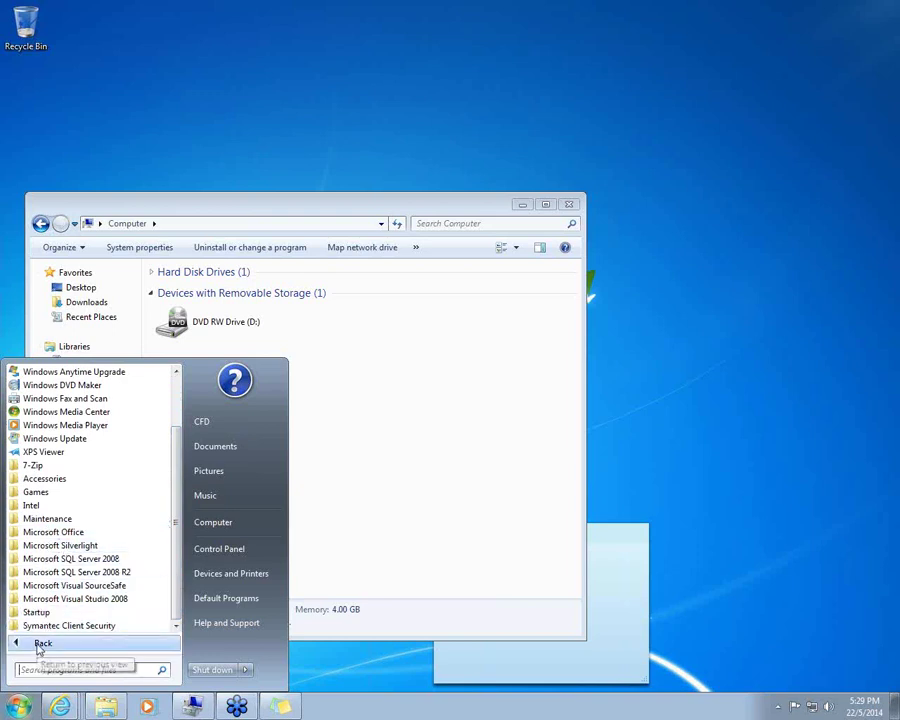
scroll(52, 580, up, 2)
scroll(58, 530, up, 1)
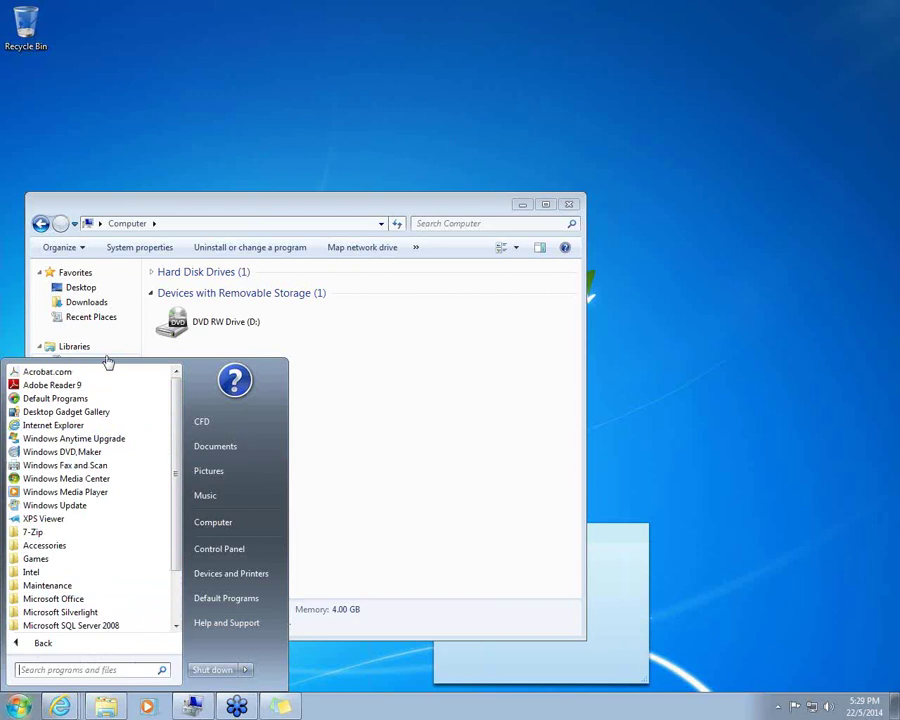
Locate and select phillip-cfdtrader-installer in the Downloads folder, and go back to the Computer view.
click(217, 524)
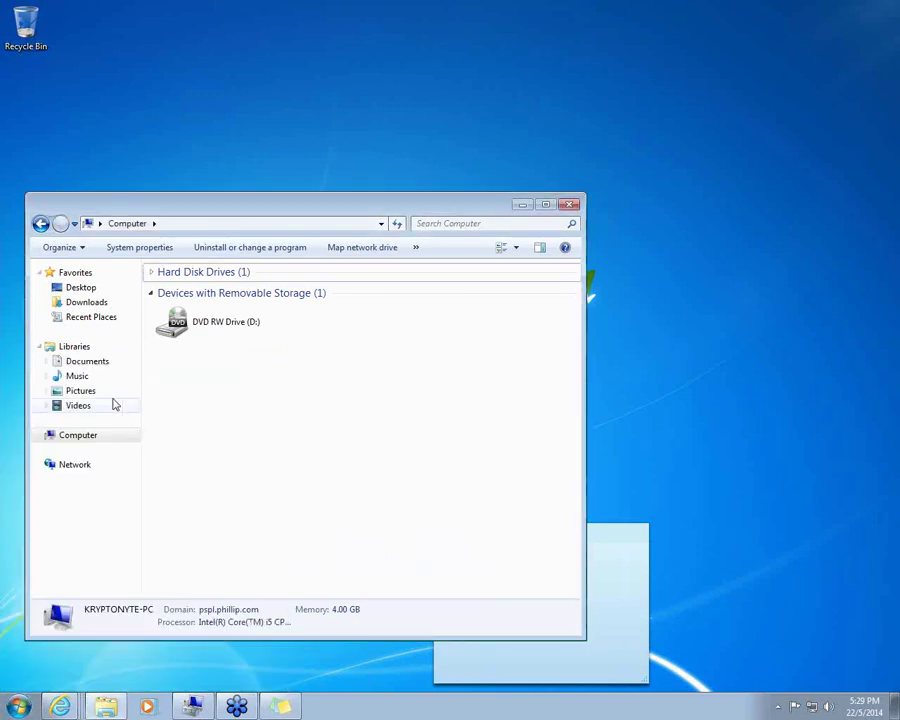
click(88, 302)
click(262, 292)
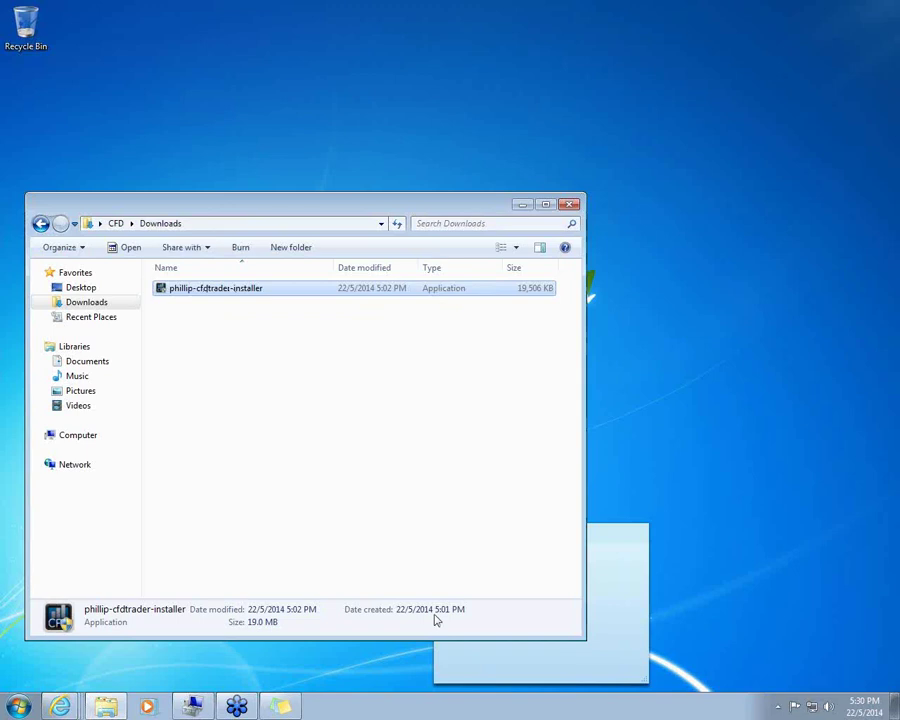
click(92, 440)
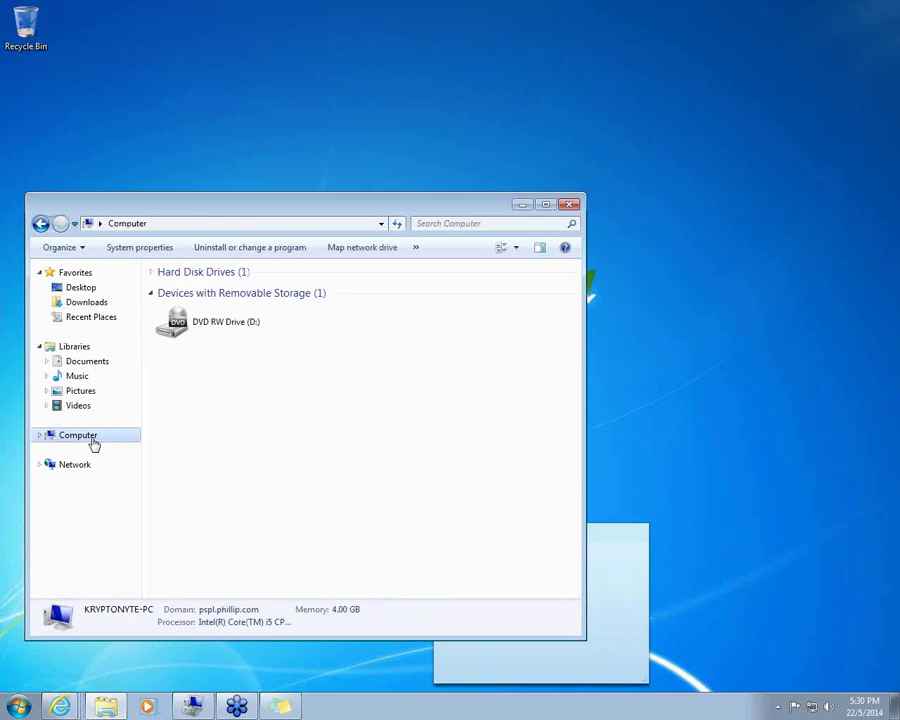
Check the Desktop folder for the trading application and open the Computer view in a second window.
click(90, 288)
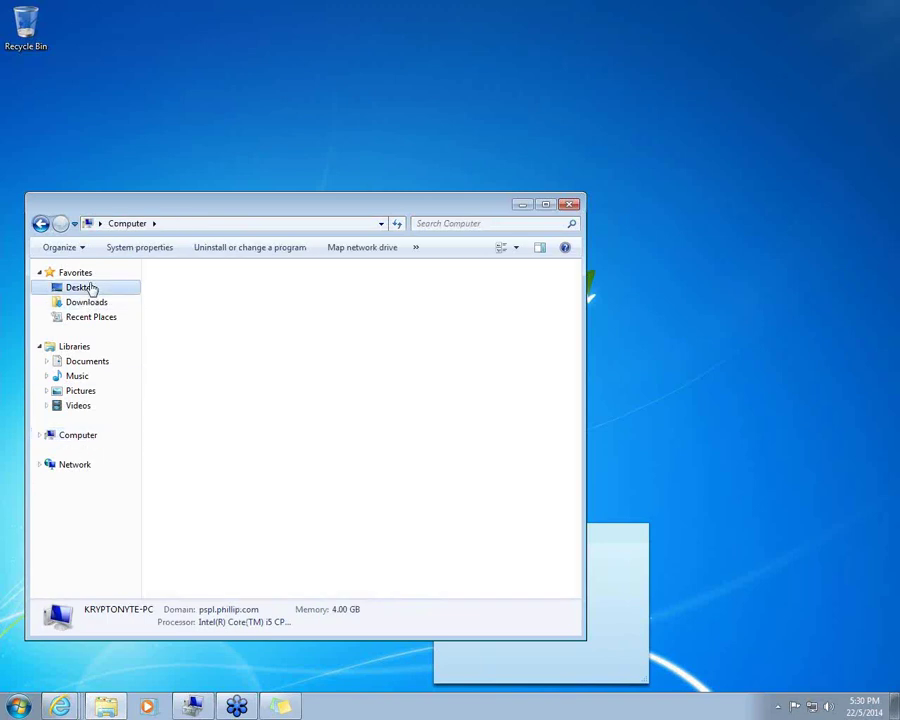
click(19, 707)
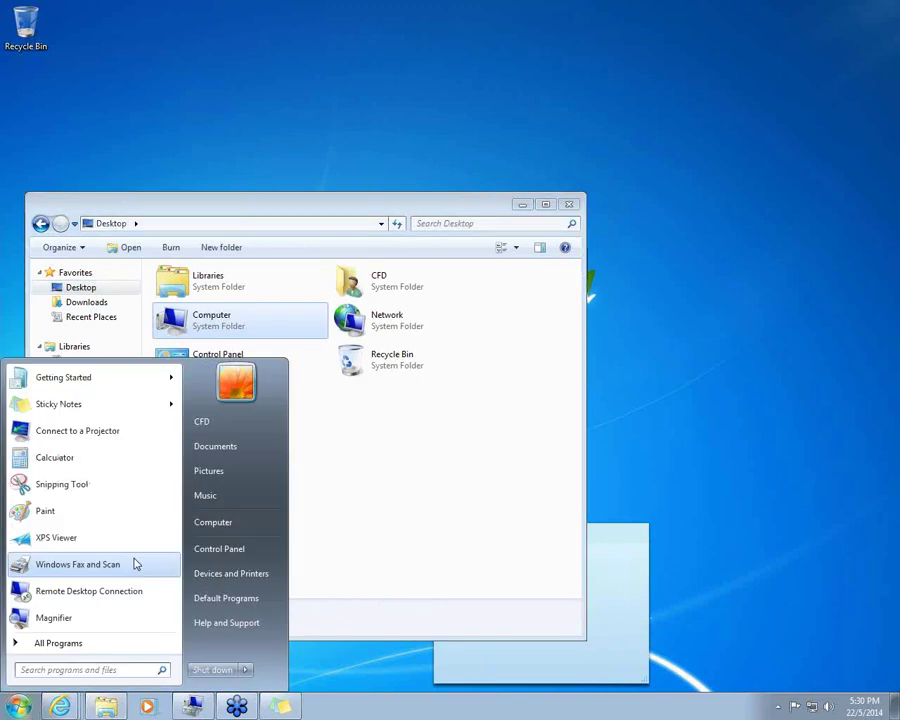
click(240, 528)
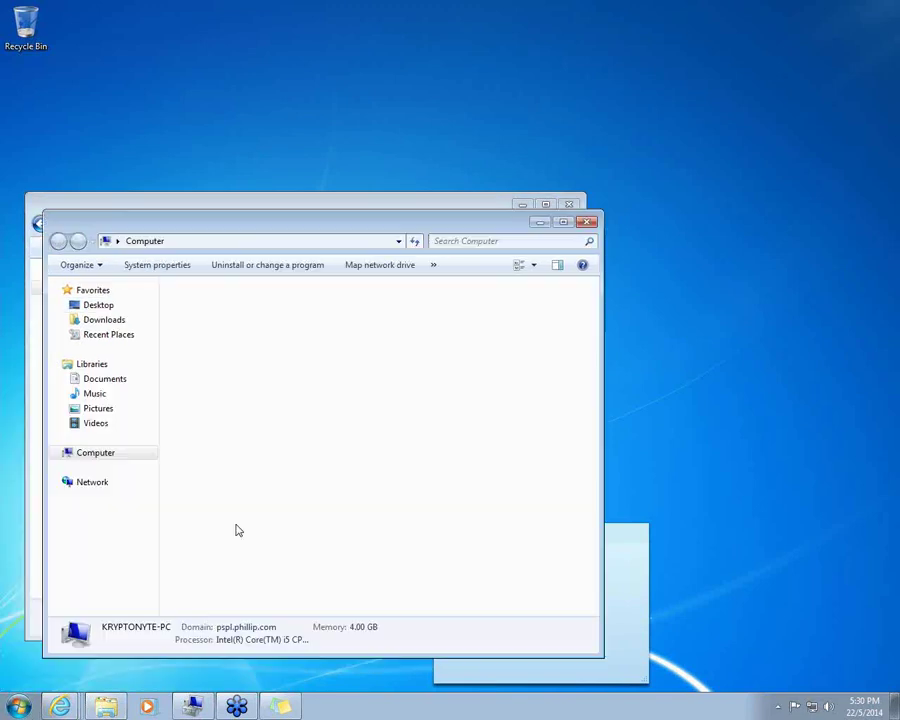
Look through the Documents, Downloads, Recent Places and Desktop folders for the trading application, and return to Computer.
click(101, 381)
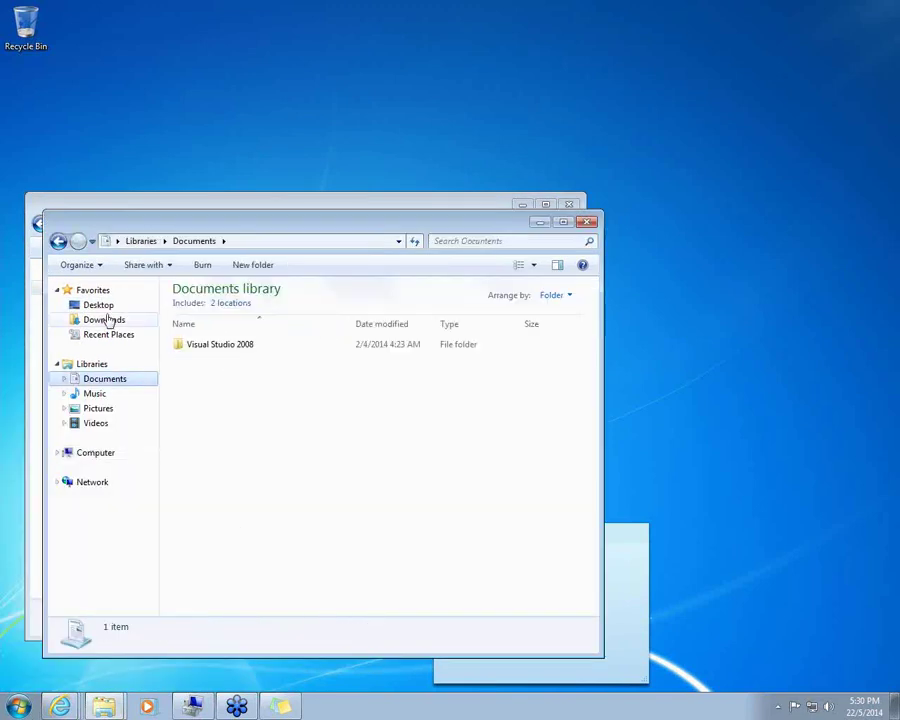
click(112, 319)
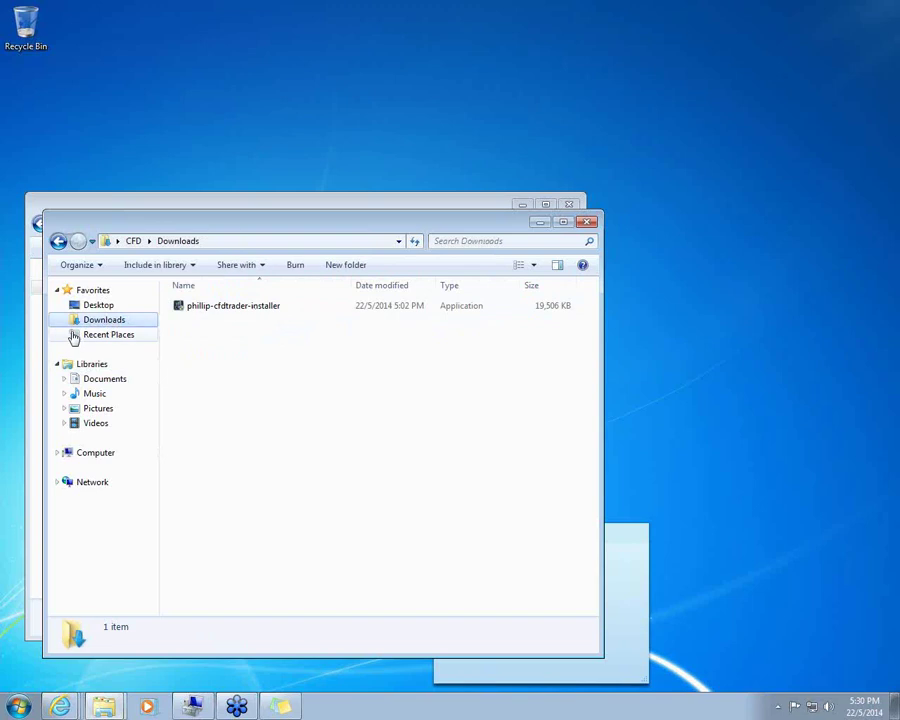
click(120, 336)
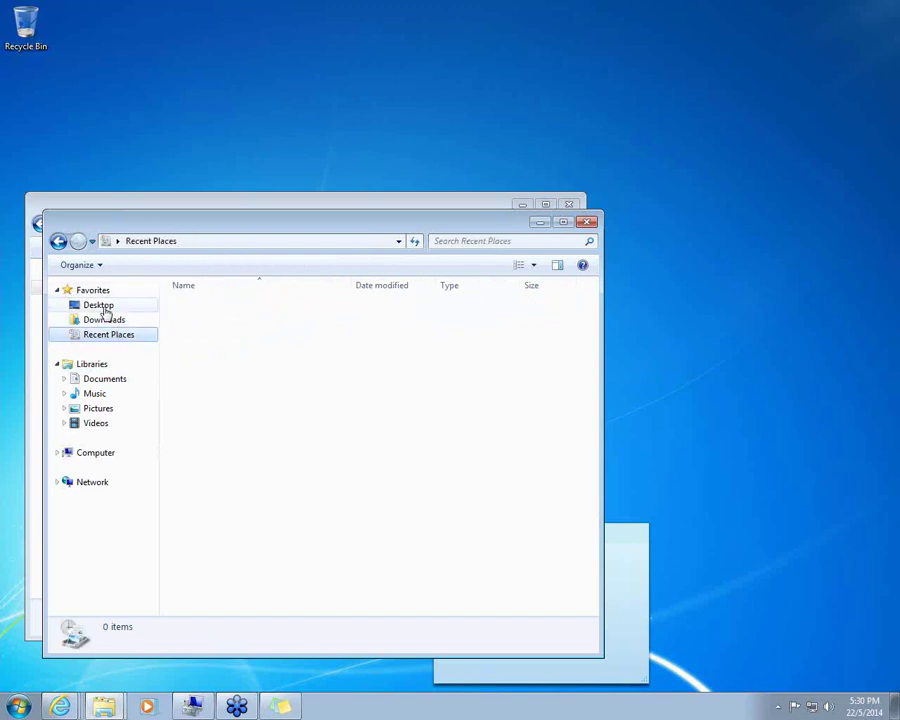
click(104, 305)
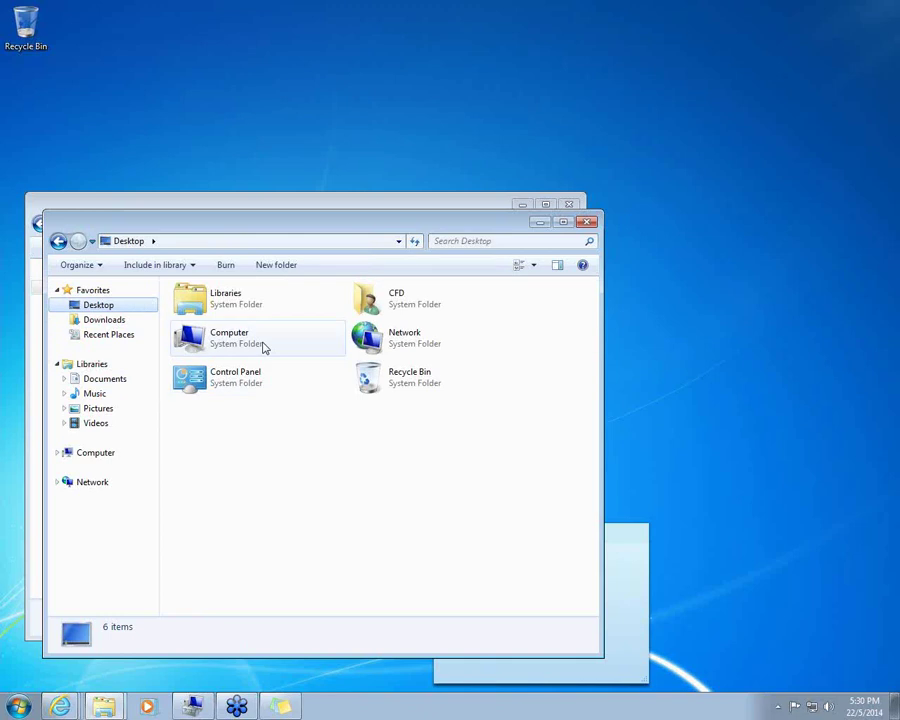
double_click(240, 338)
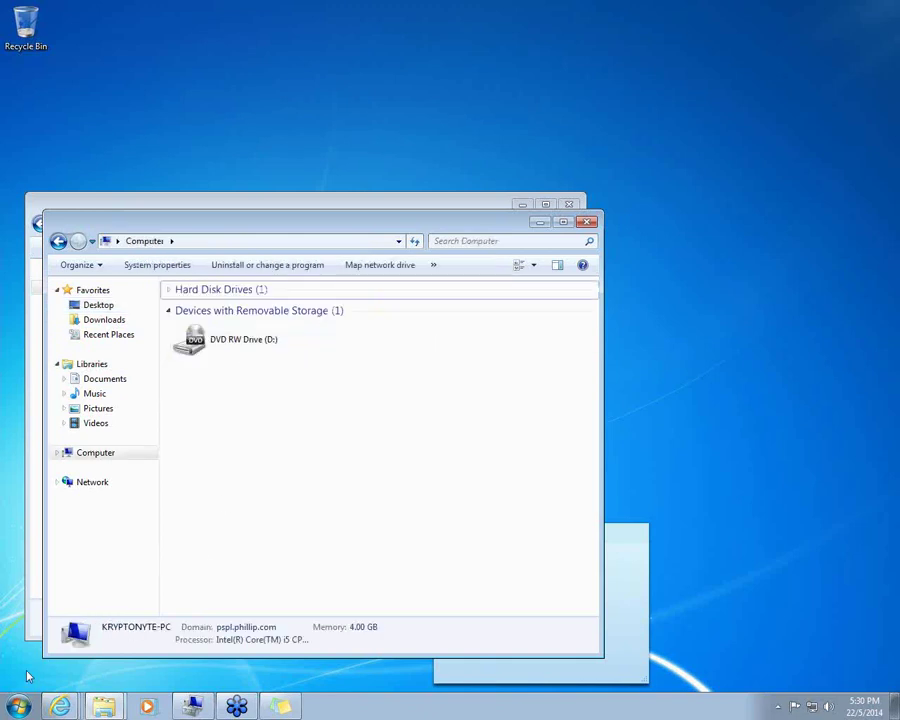
click(18, 707)
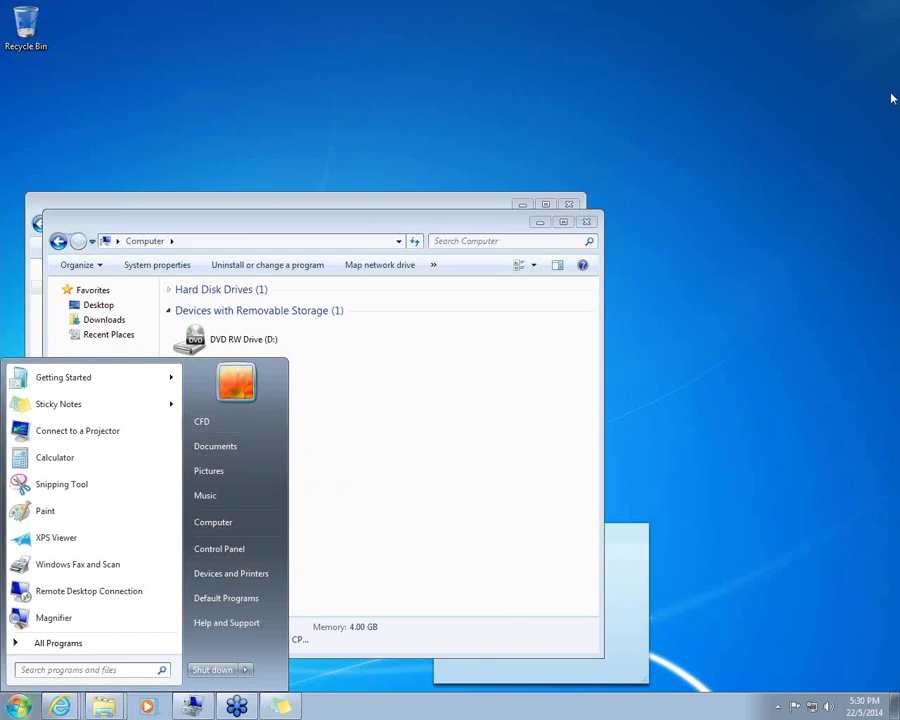
click(893, 98)
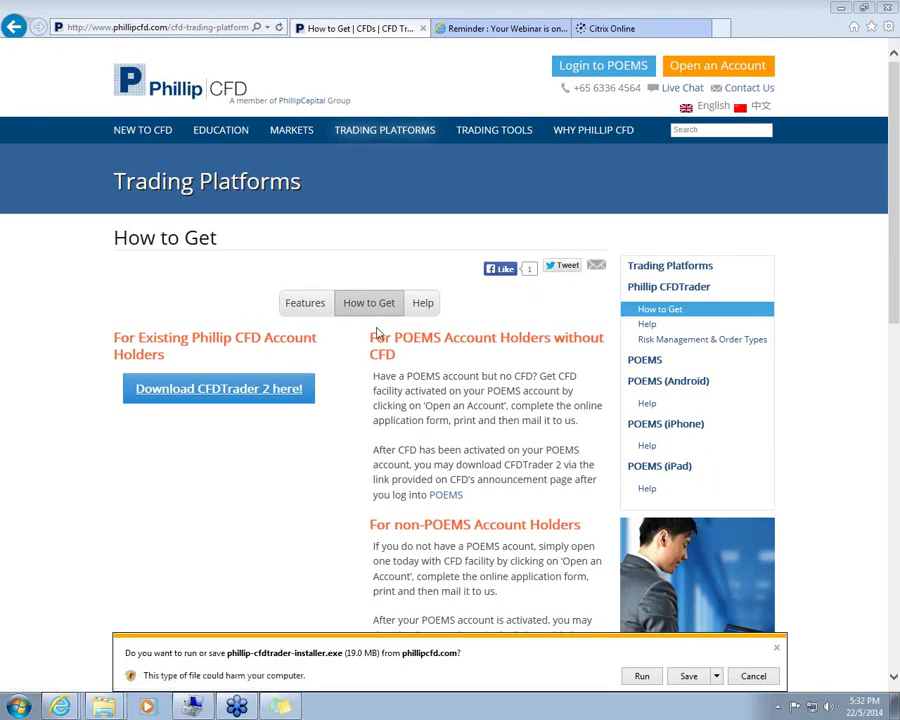
Bring the open CFDTrader2 folder window in front of the browser.
mouse_move(111, 698)
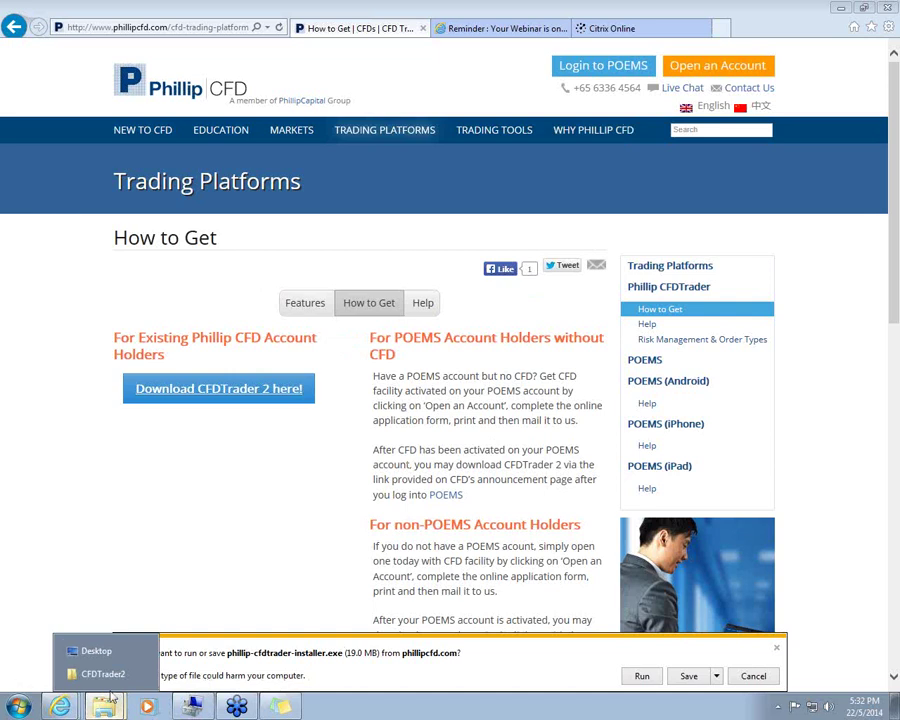
click(104, 671)
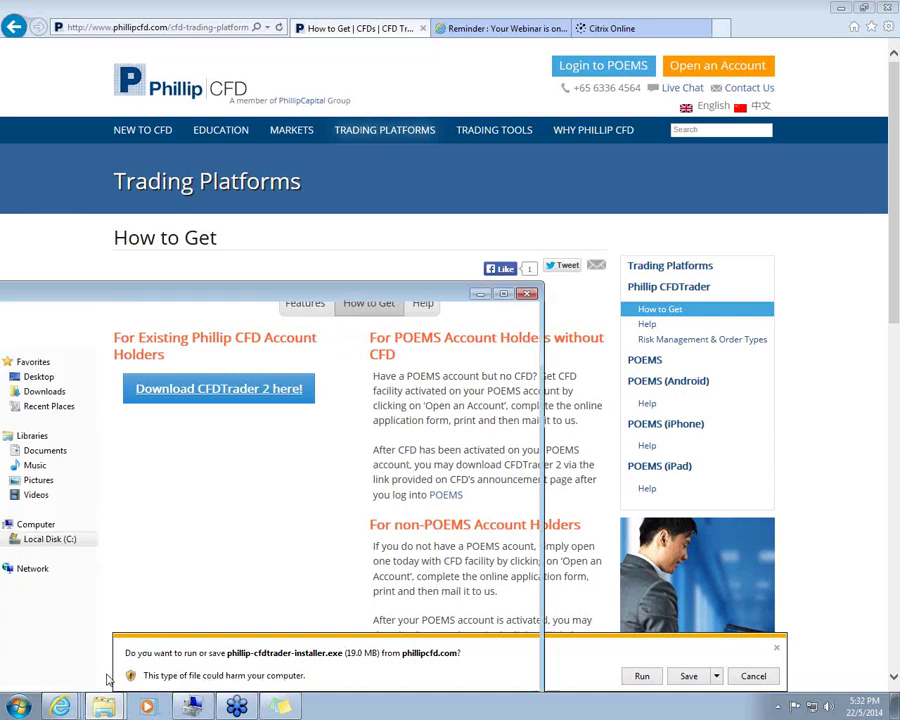